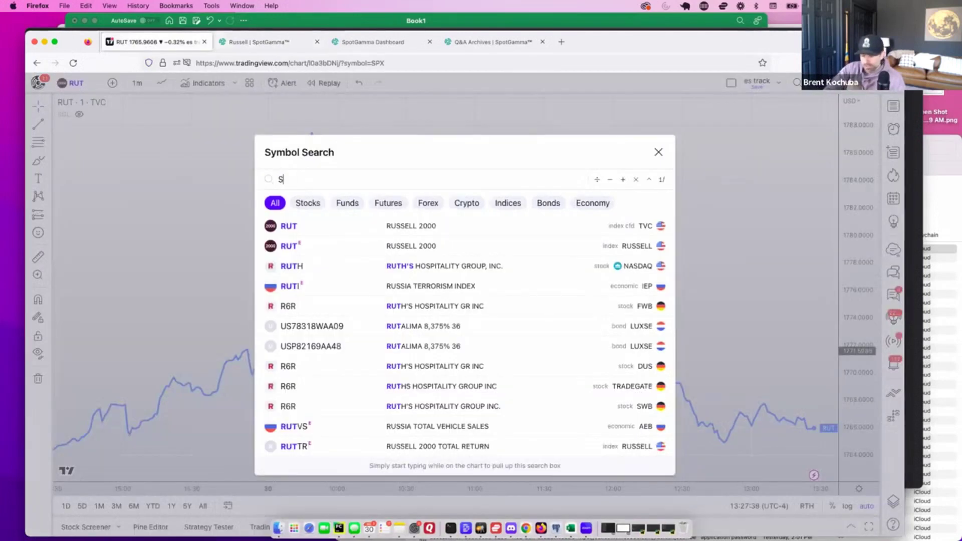
# Load the SPX chart through symbol search, correcting the mistyped 'SAPX'
pyautogui.write('APX')
pyautogui.press('BackSpace')
pyautogui.press('BackSpace')
pyautogui.press('BackSpace')
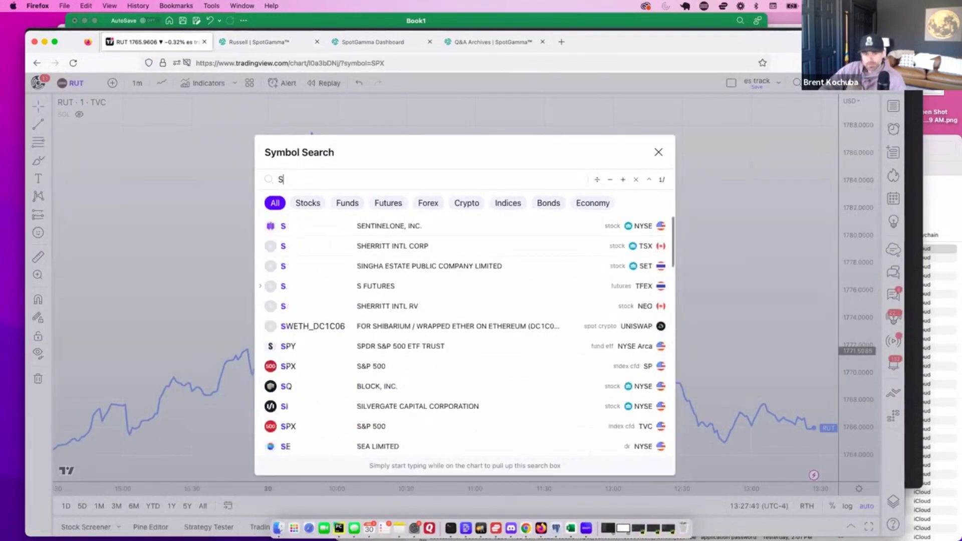
pyautogui.write('PX')
pyautogui.press('Return')
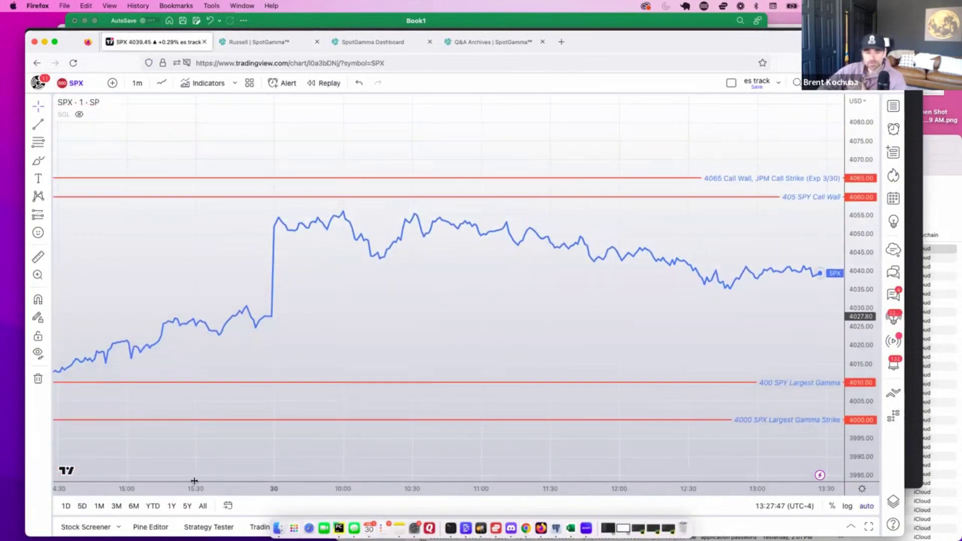
# Show one year of daily SPX prices with empty space right of the latest bar
pyautogui.scroll(-5, 194, 481)
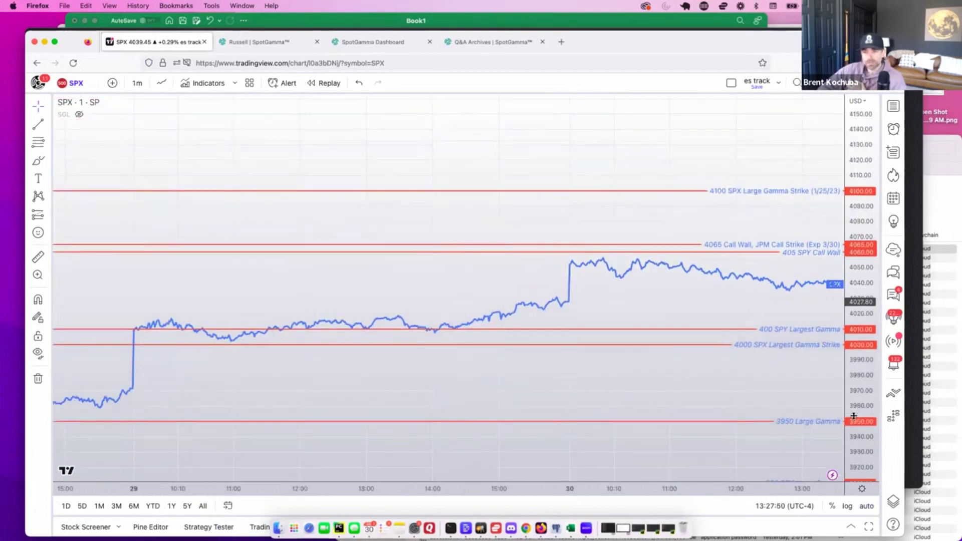
pyautogui.click(172, 506)
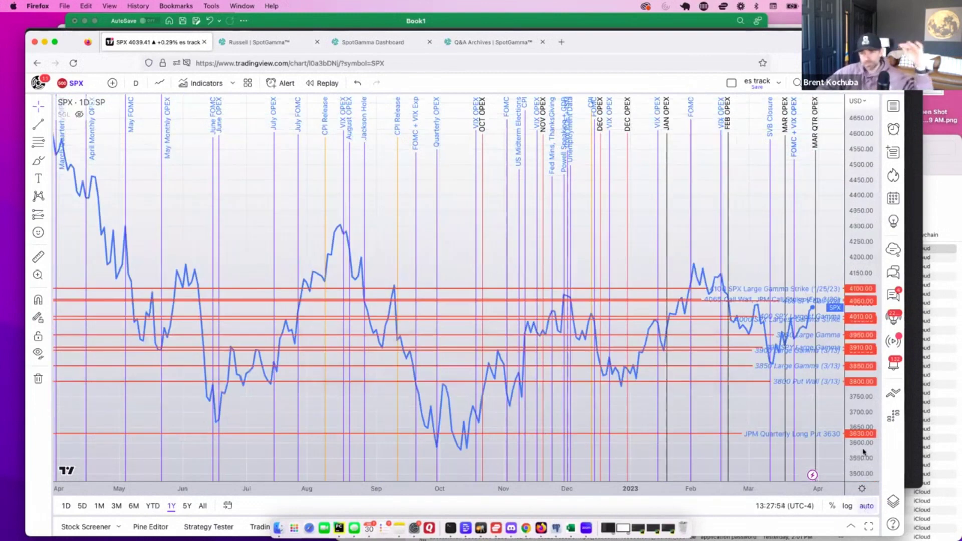
pyautogui.hscroll(5, 640, 389)
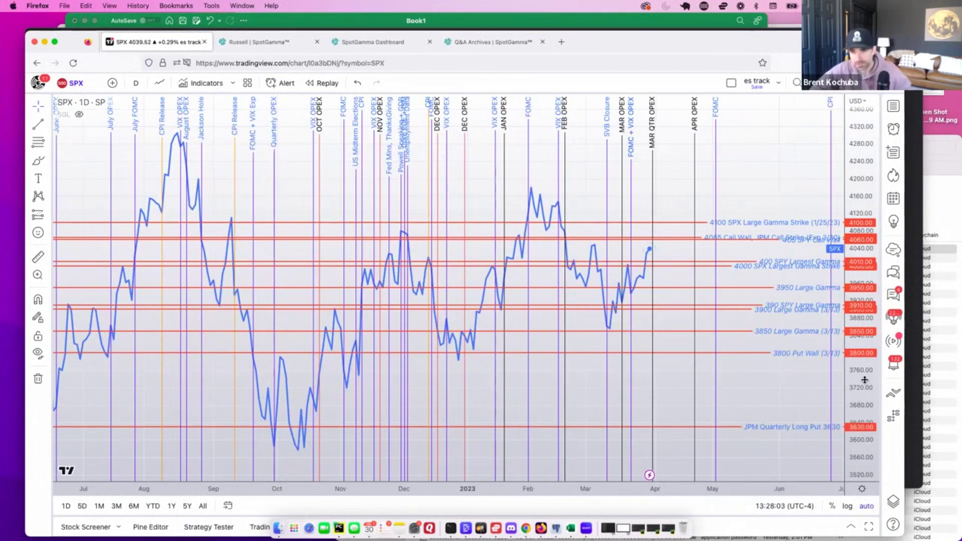
# Stretch the price axis and circle the March–April SPX price action in blue
pyautogui.moveTo(864, 380); pyautogui.dragTo(864, 373)
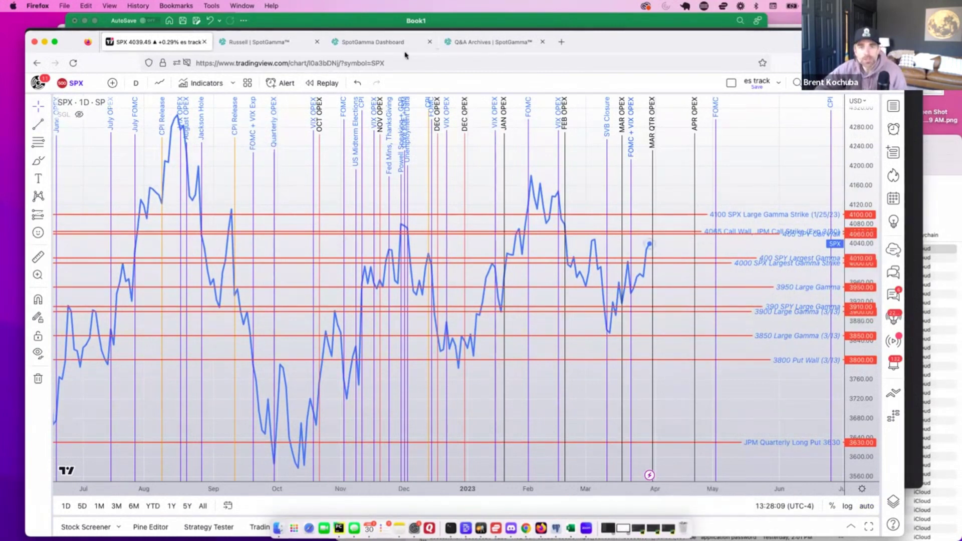
pyautogui.moveTo(762, 260)
pyautogui.mouseDown()
pyautogui.moveTo(631, 261)
pyautogui.moveTo(662, 369)
pyautogui.mouseUp()
pyautogui.moveTo(785, 367); pyautogui.dragTo(769, 252)
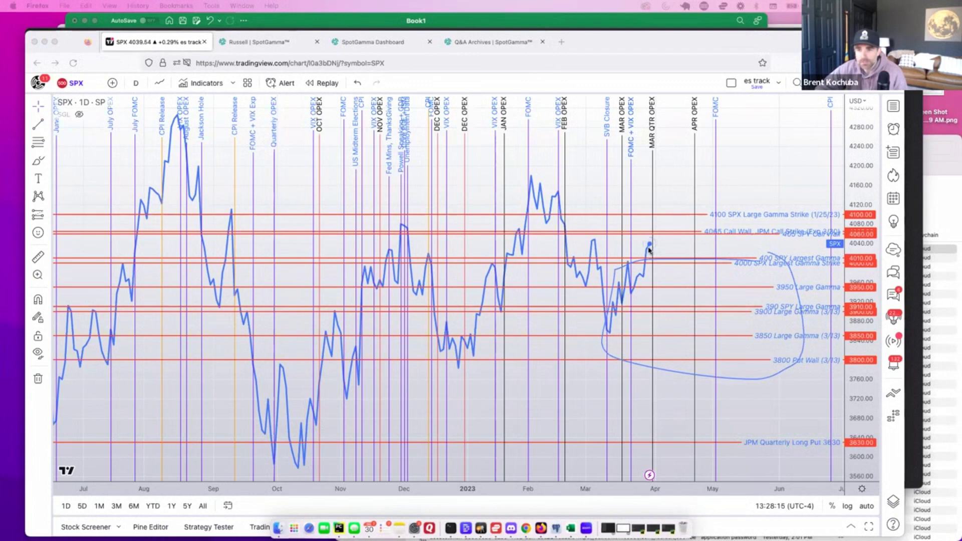
# Draw a green arrow dropping to the 3800 Put Wall, then bouncing back up
pyautogui.moveTo(649, 246)
pyautogui.mouseDown()
pyautogui.moveTo(701, 351)
pyautogui.moveTo(704, 331)
pyautogui.moveTo(702, 355)
pyautogui.mouseUp()
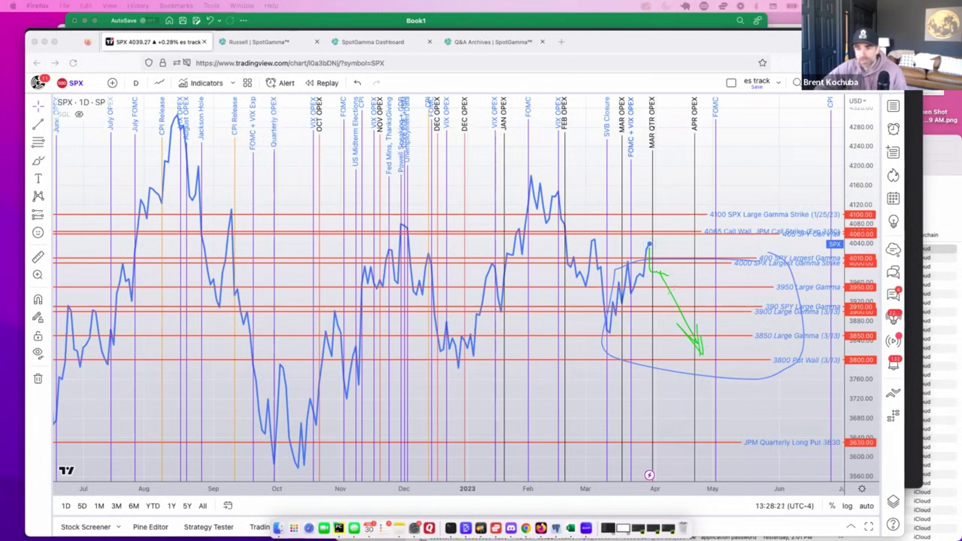
pyautogui.moveTo(653, 282); pyautogui.dragTo(688, 354)
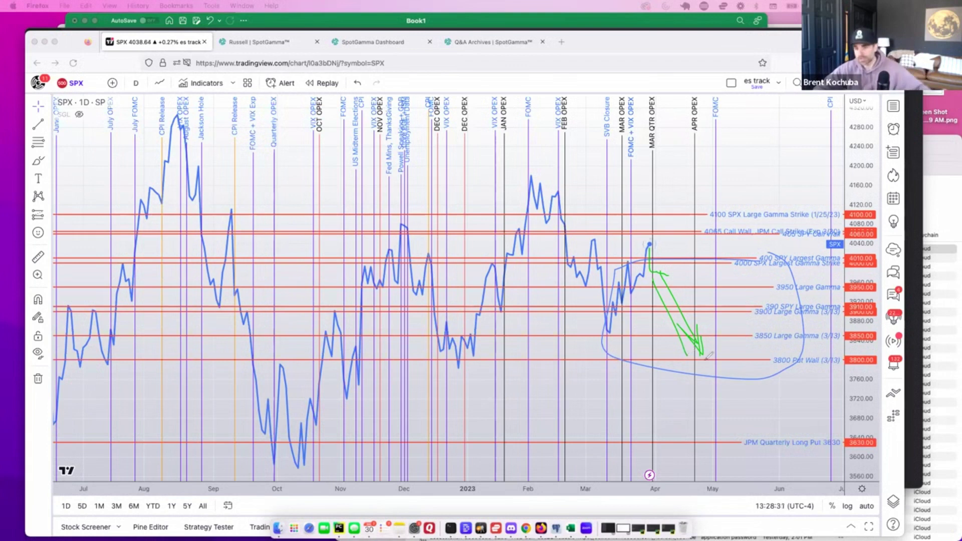
pyautogui.moveTo(701, 339)
pyautogui.mouseDown()
pyautogui.moveTo(687, 357)
pyautogui.moveTo(704, 359)
pyautogui.moveTo(720, 304)
pyautogui.moveTo(737, 284)
pyautogui.moveTo(741, 297)
pyautogui.mouseUp()
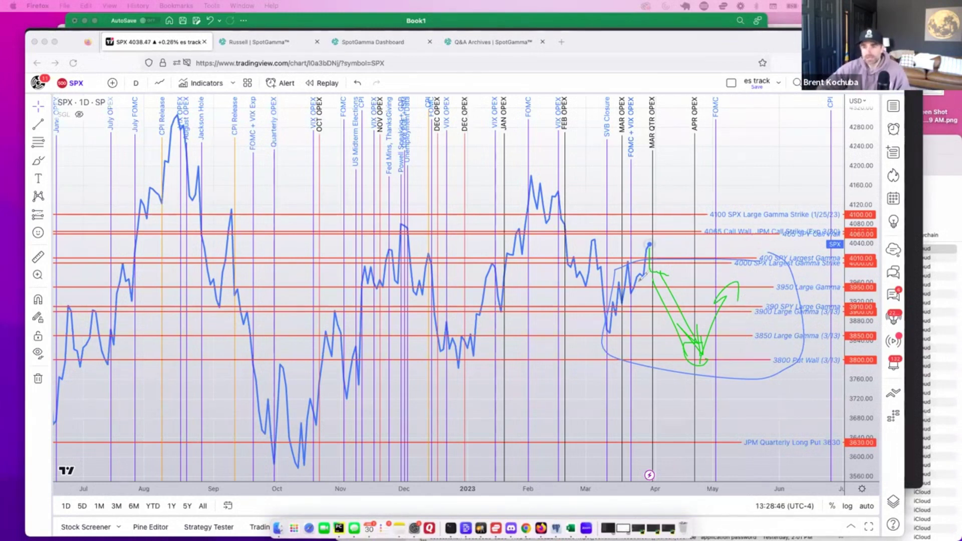
# Draw a green circle at 4100, up and down arrows, a box above price, and a lower loop
pyautogui.moveTo(708, 219)
pyautogui.mouseDown()
pyautogui.moveTo(669, 257)
pyautogui.moveTo(711, 244)
pyautogui.mouseUp()
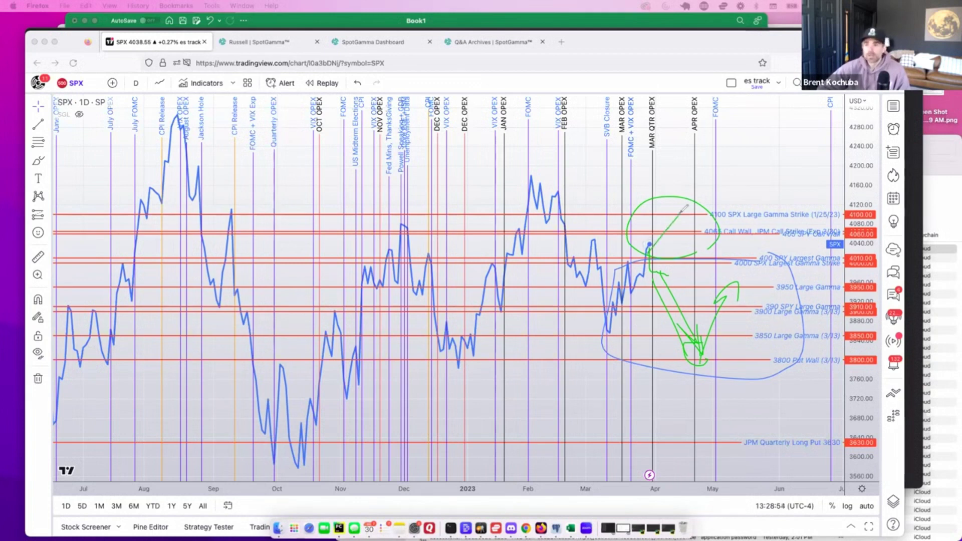
pyautogui.moveTo(671, 217)
pyautogui.mouseDown()
pyautogui.moveTo(683, 210)
pyautogui.moveTo(681, 223)
pyautogui.mouseUp()
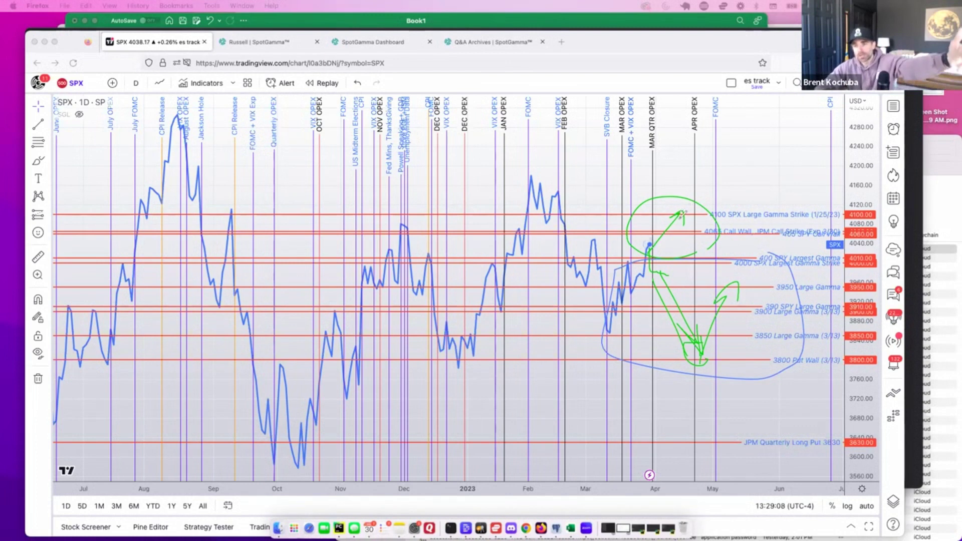
pyautogui.moveTo(684, 215)
pyautogui.mouseDown()
pyautogui.moveTo(691, 246)
pyautogui.moveTo(693, 238)
pyautogui.mouseUp()
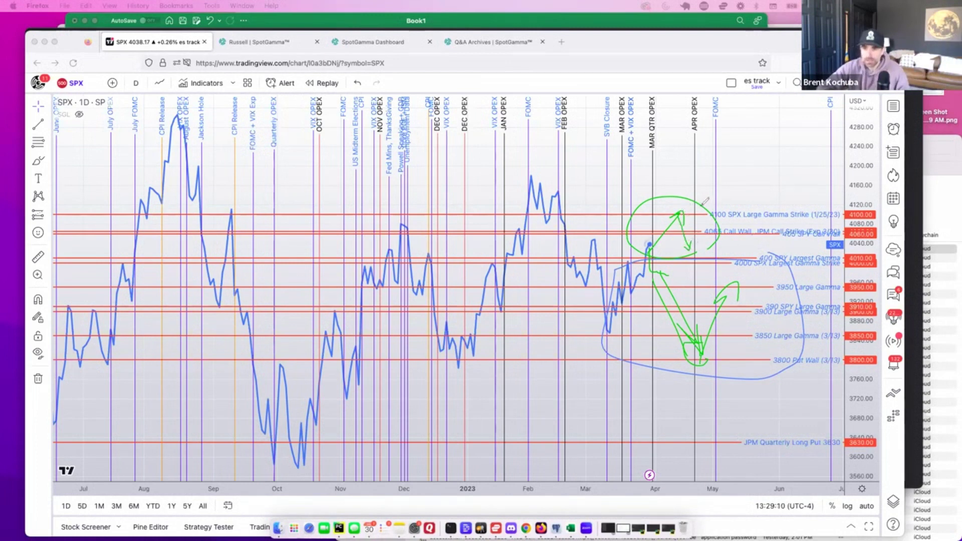
pyautogui.moveTo(706, 201)
pyautogui.mouseDown()
pyautogui.moveTo(648, 198)
pyautogui.moveTo(604, 257)
pyautogui.moveTo(662, 259)
pyautogui.mouseUp()
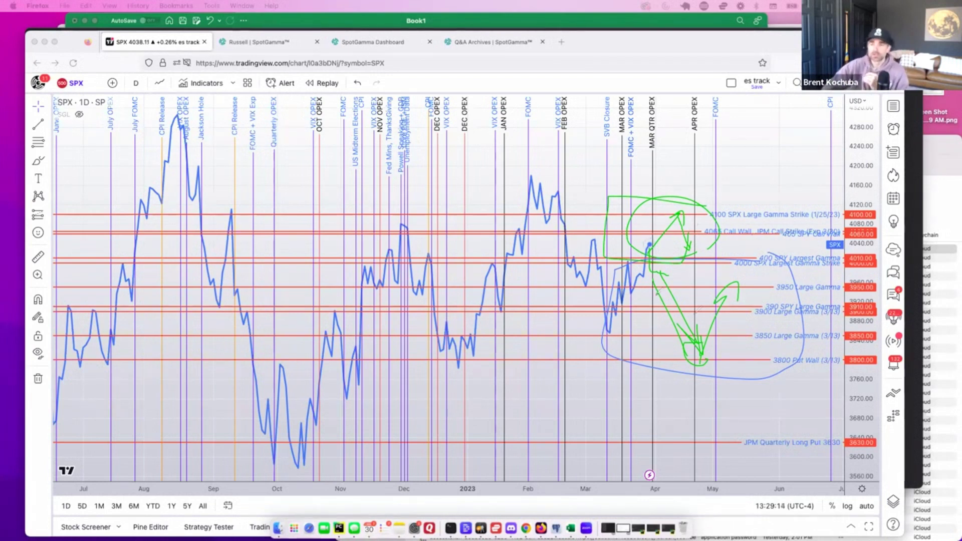
pyautogui.moveTo(753, 275)
pyautogui.mouseDown()
pyautogui.moveTo(629, 373)
pyautogui.moveTo(754, 260)
pyautogui.mouseUp()
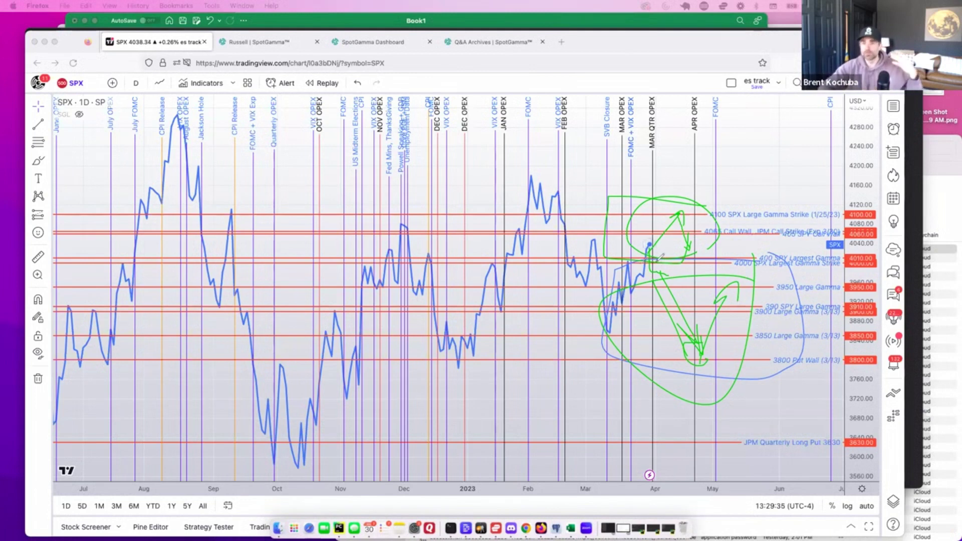
# Draw a green line with arrowhead down to 3800 and loop the 3900 gamma levels
pyautogui.moveTo(657, 258); pyautogui.dragTo(704, 388)
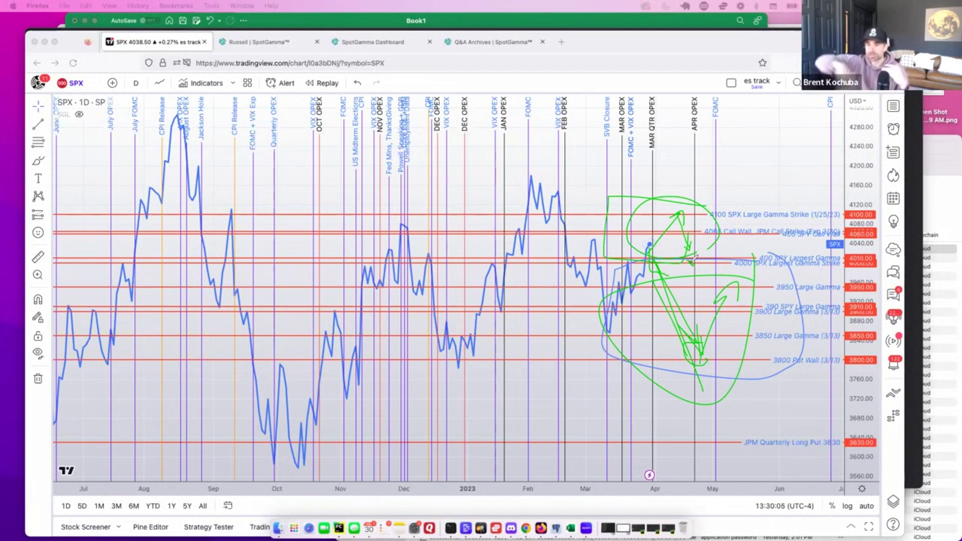
pyautogui.moveTo(669, 290)
pyautogui.mouseDown()
pyautogui.moveTo(714, 359)
pyautogui.moveTo(674, 341)
pyautogui.mouseUp()
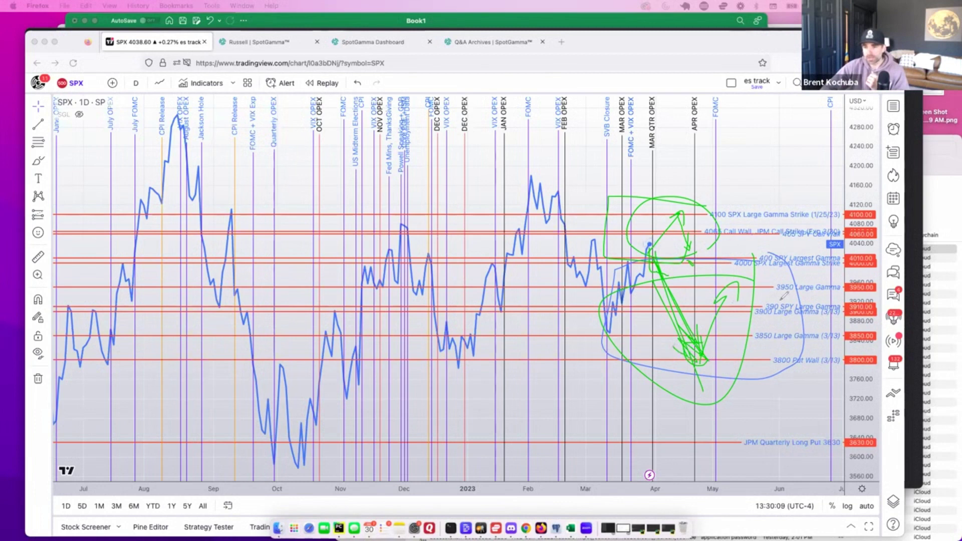
pyautogui.moveTo(785, 296)
pyautogui.mouseDown()
pyautogui.moveTo(852, 324)
pyautogui.moveTo(791, 295)
pyautogui.mouseUp()
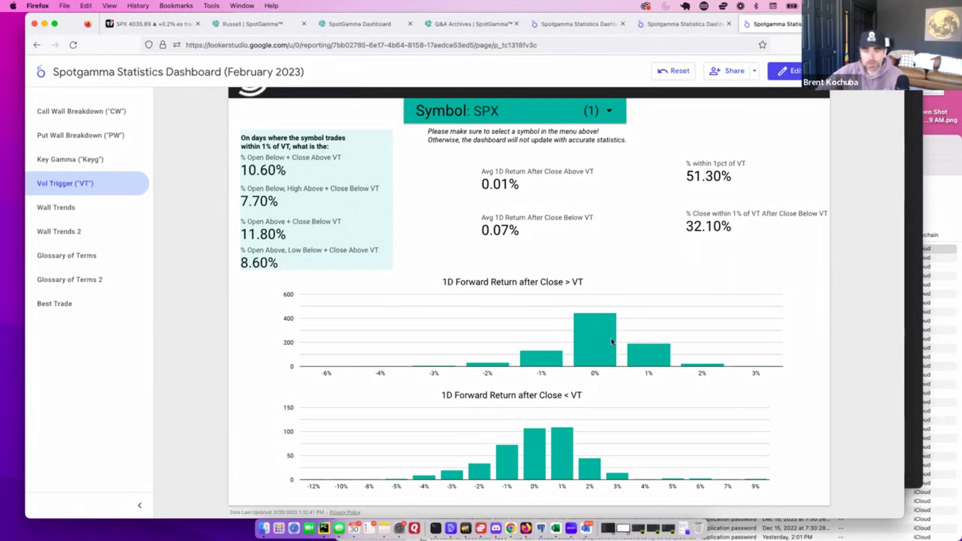
# Circle the −2% to 2% Close > VT bars, arrow the 0% bar, and mark the Close < VT chart
pyautogui.moveTo(470, 381)
pyautogui.mouseDown()
pyautogui.moveTo(634, 393)
pyautogui.moveTo(715, 380)
pyautogui.moveTo(674, 289)
pyautogui.mouseUp()
pyautogui.moveTo(567, 320); pyautogui.dragTo(470, 365)
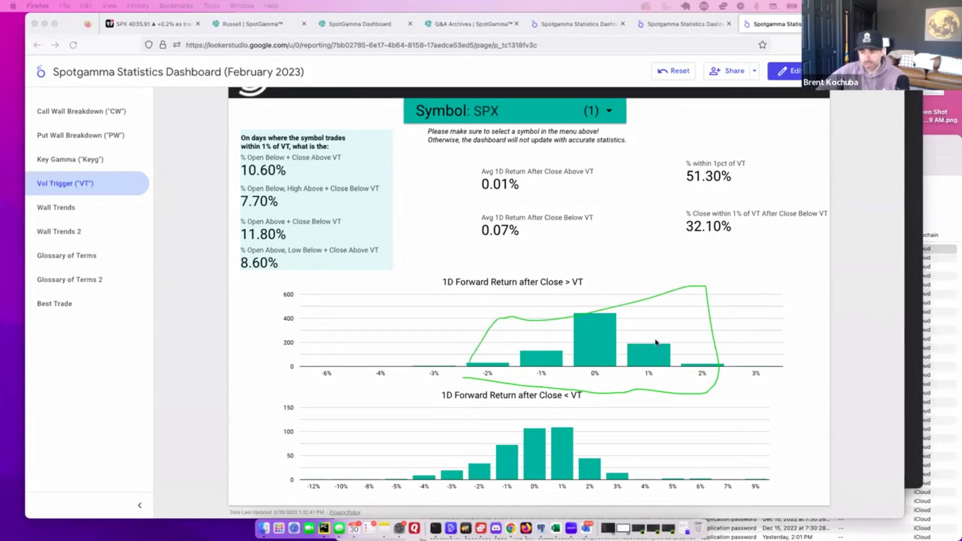
pyautogui.moveTo(607, 264)
pyautogui.mouseDown()
pyautogui.moveTo(597, 318)
pyautogui.moveTo(607, 310)
pyautogui.mouseUp()
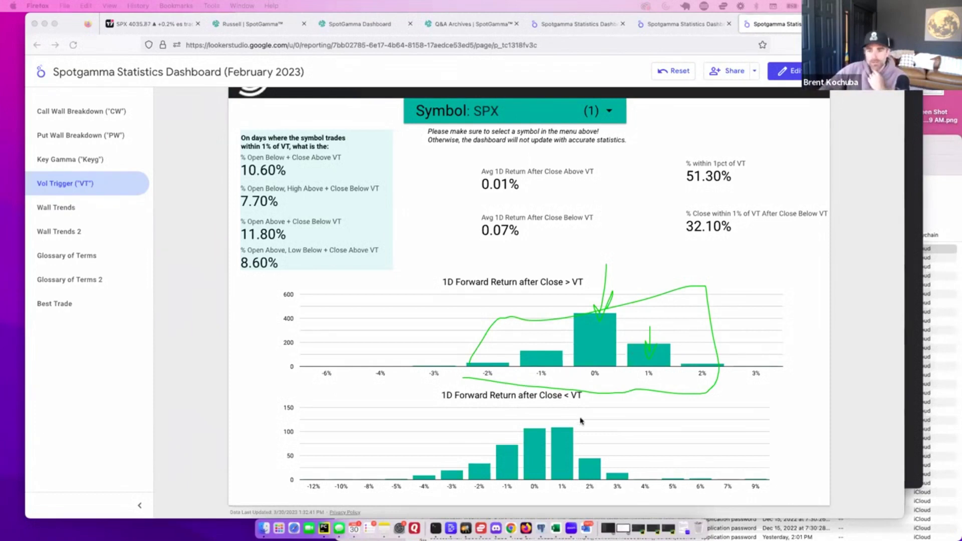
pyautogui.moveTo(440, 399)
pyautogui.mouseDown()
pyautogui.moveTo(596, 400)
pyautogui.moveTo(458, 387)
pyautogui.moveTo(526, 381)
pyautogui.mouseUp()
pyautogui.moveTo(369, 490)
pyautogui.mouseDown()
pyautogui.moveTo(635, 500)
pyautogui.moveTo(752, 489)
pyautogui.moveTo(489, 433)
pyautogui.moveTo(387, 434)
pyautogui.moveTo(366, 475)
pyautogui.mouseUp()
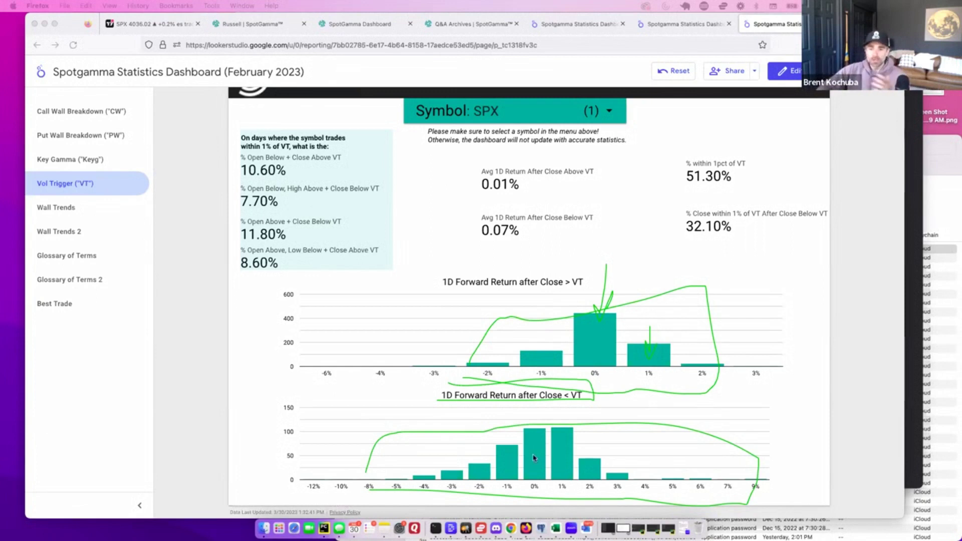
# Trace one more green stroke over the lower histogram, then erase all annotations with Escape
pyautogui.moveTo(543, 495)
pyautogui.mouseDown()
pyautogui.moveTo(397, 489)
pyautogui.moveTo(399, 436)
pyautogui.moveTo(550, 465)
pyautogui.moveTo(546, 485)
pyautogui.mouseUp()
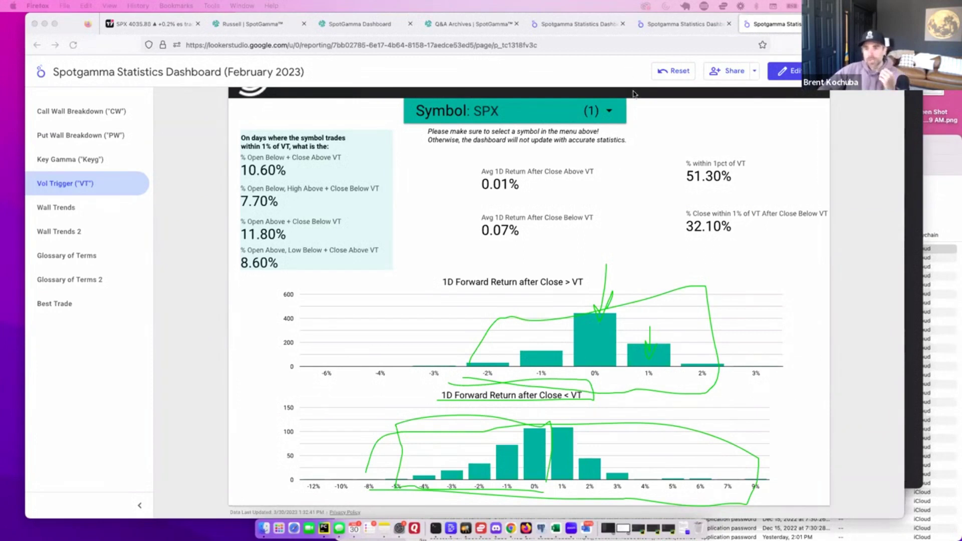
pyautogui.press('Escape')
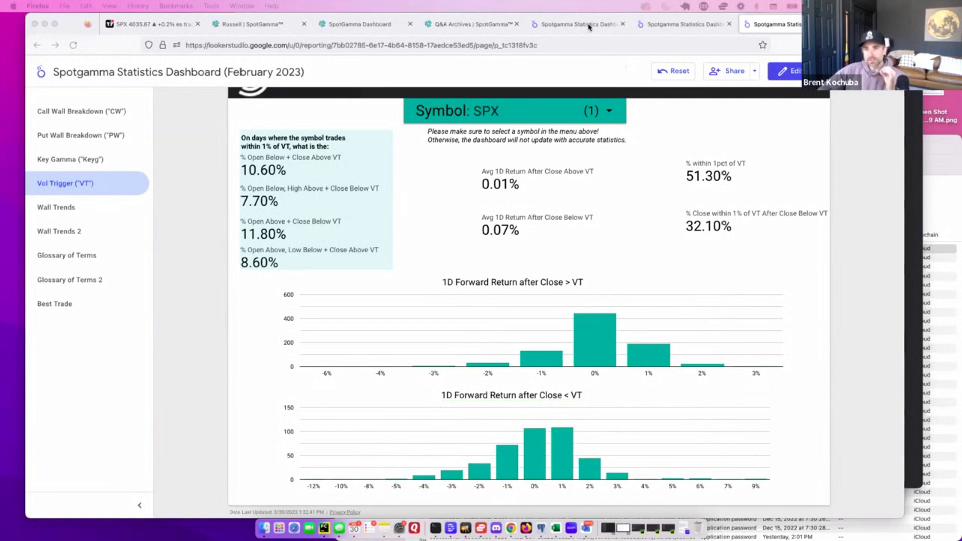